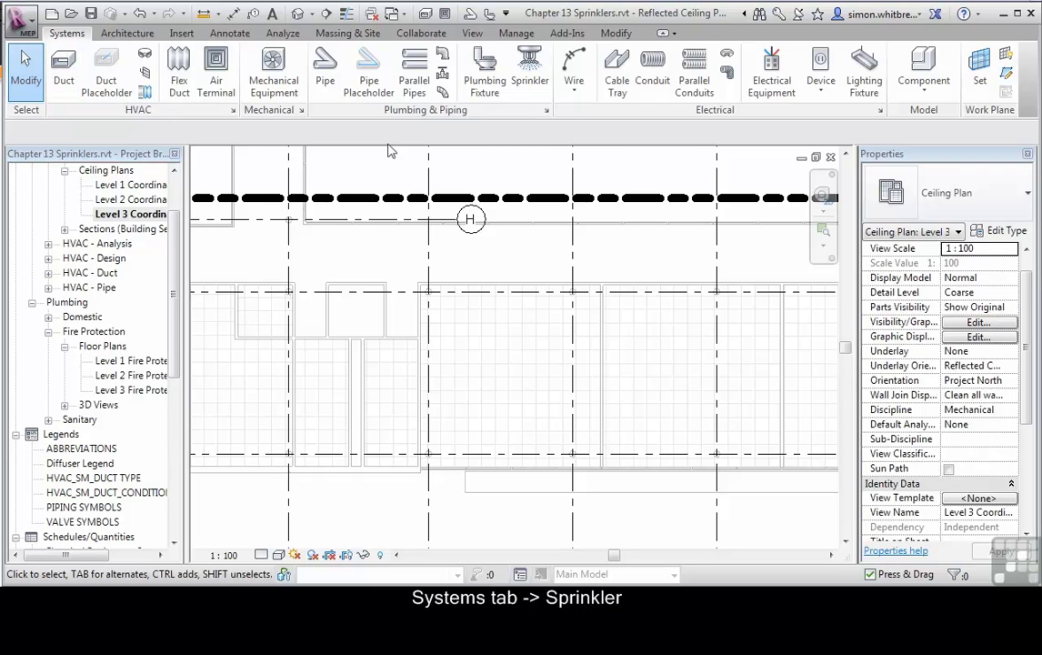
# Place a Sprinkler - Pendant 20 mm Pendant at Offset 2400.0 in the Level 3 corridor ceiling.
pyautogui.click(530, 78)
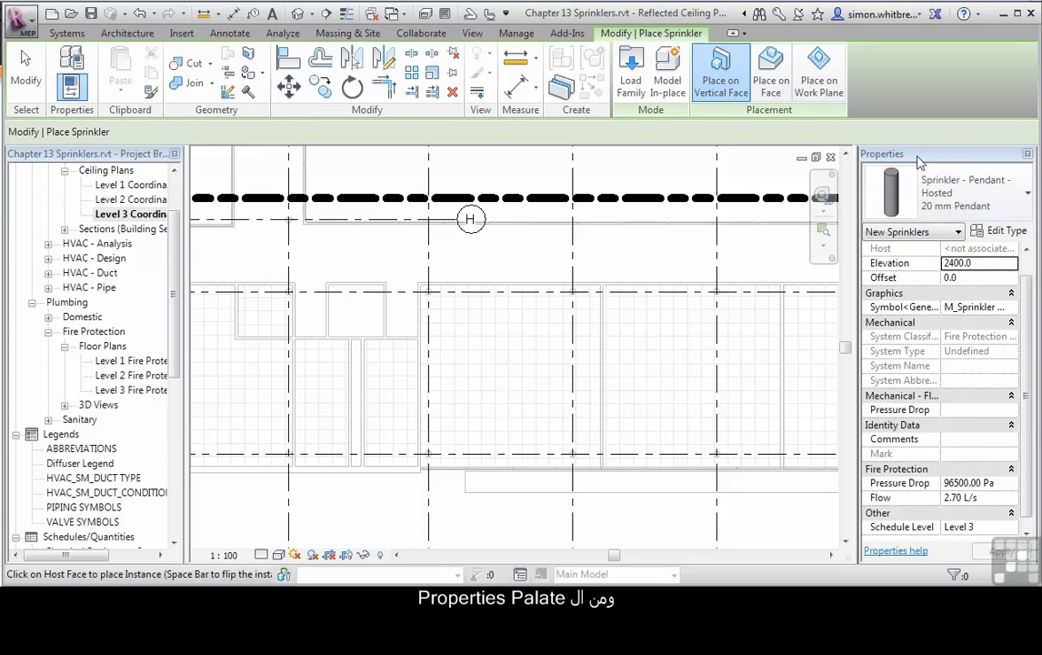
pyautogui.click(980, 196)
pyautogui.moveTo(1030, 277); pyautogui.dragTo(1037, 331)
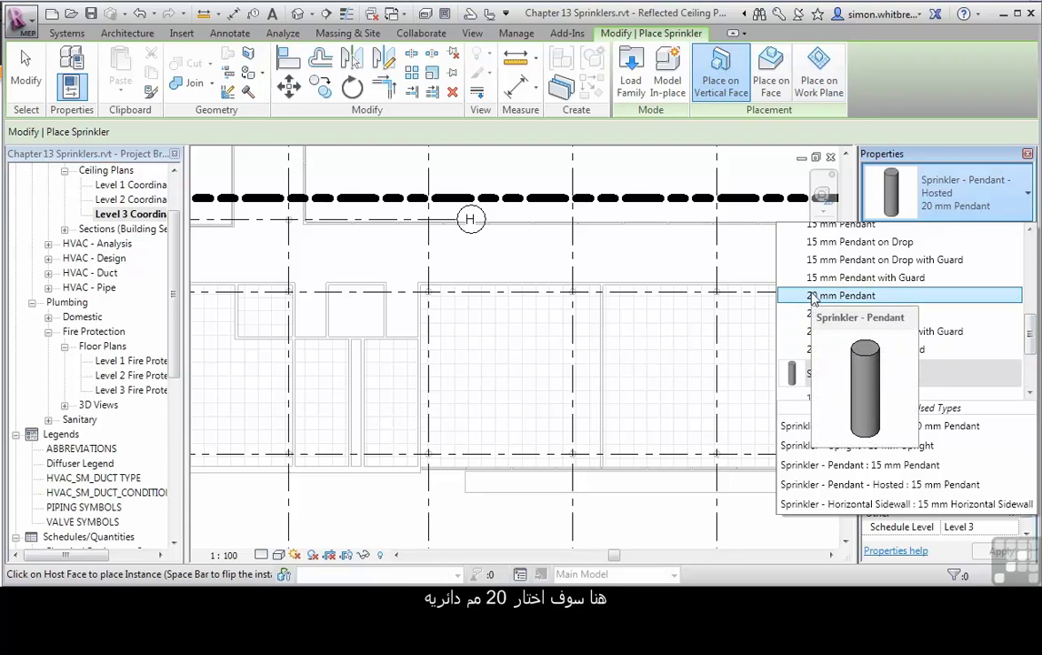
pyautogui.click(812, 297)
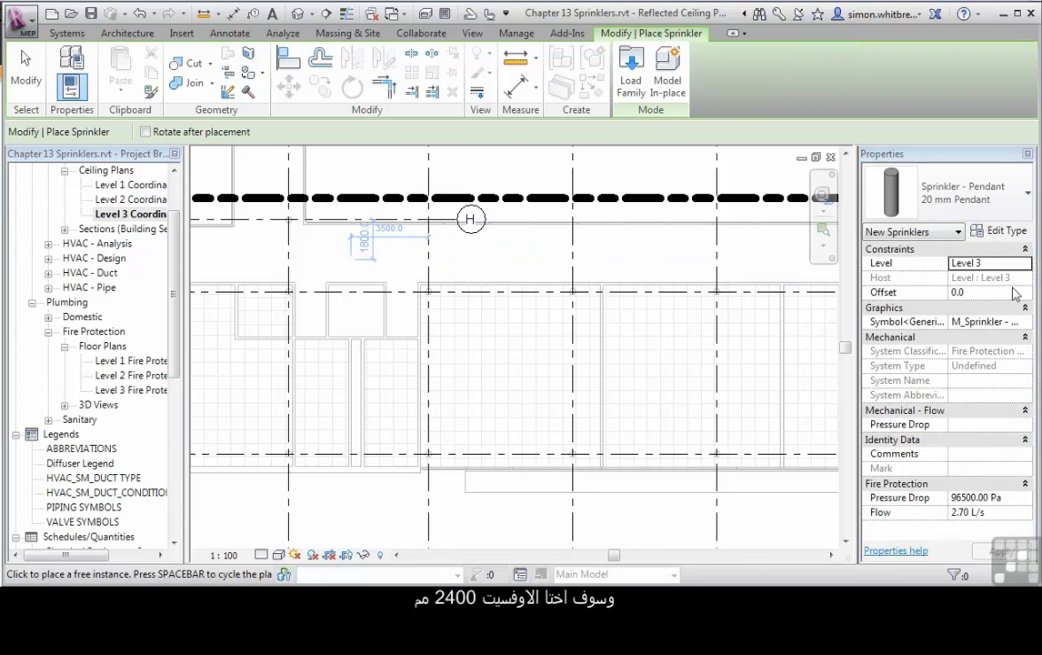
pyautogui.click(991, 292)
pyautogui.write('2400.0')
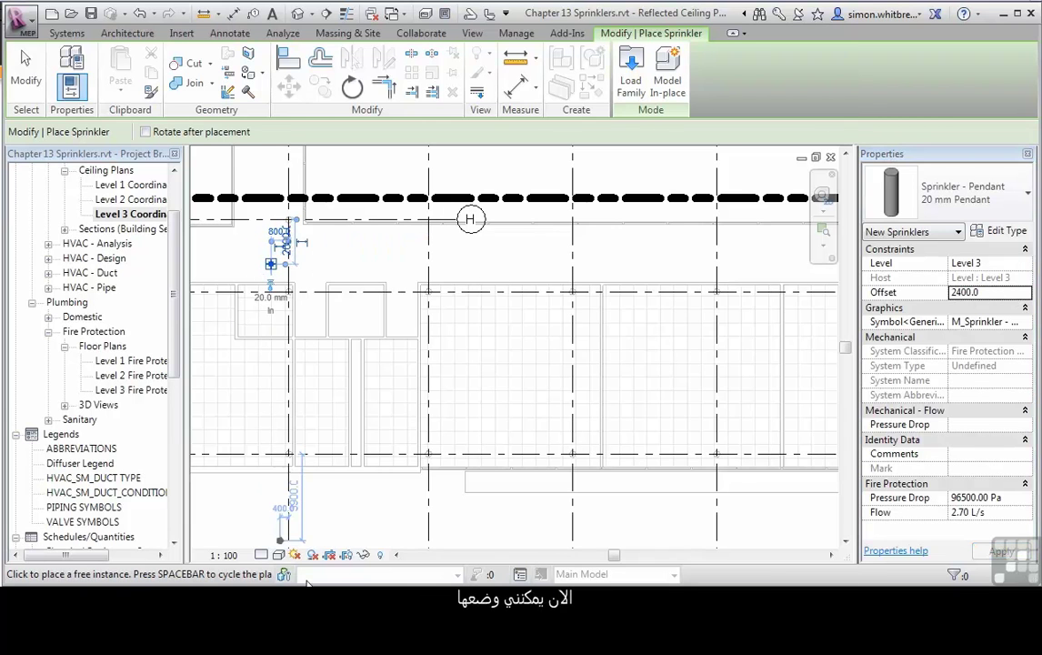
pyautogui.click(24, 62)
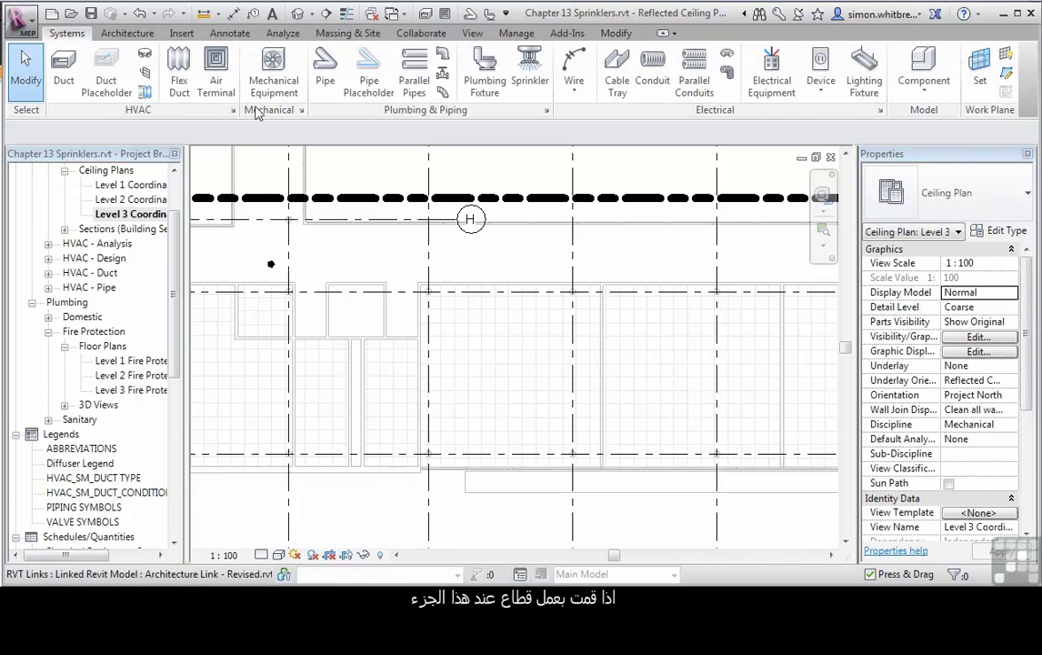
# Draw a section line through the sprinkler across the corridor and open the new section view.
pyautogui.click(326, 14)
pyautogui.click(255, 169)
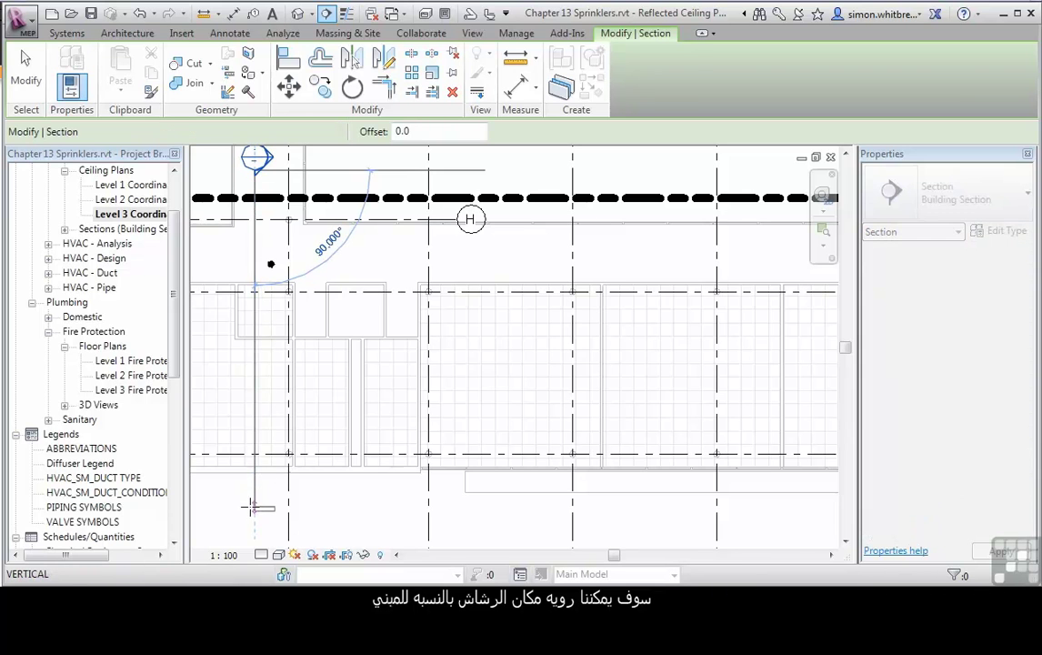
pyautogui.click(251, 506)
pyautogui.press('Escape')
pyautogui.press('Escape')
pyautogui.doubleClick(262, 161)
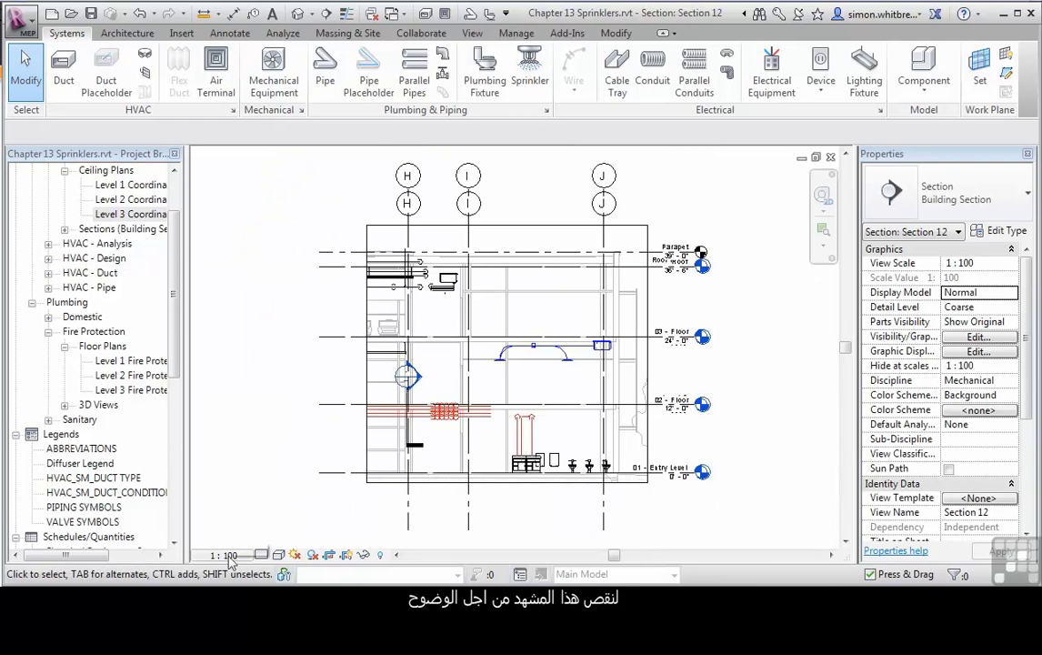
# Set the section scale to 1:20 and crop the section to the third floor.
pyautogui.click(224, 554)
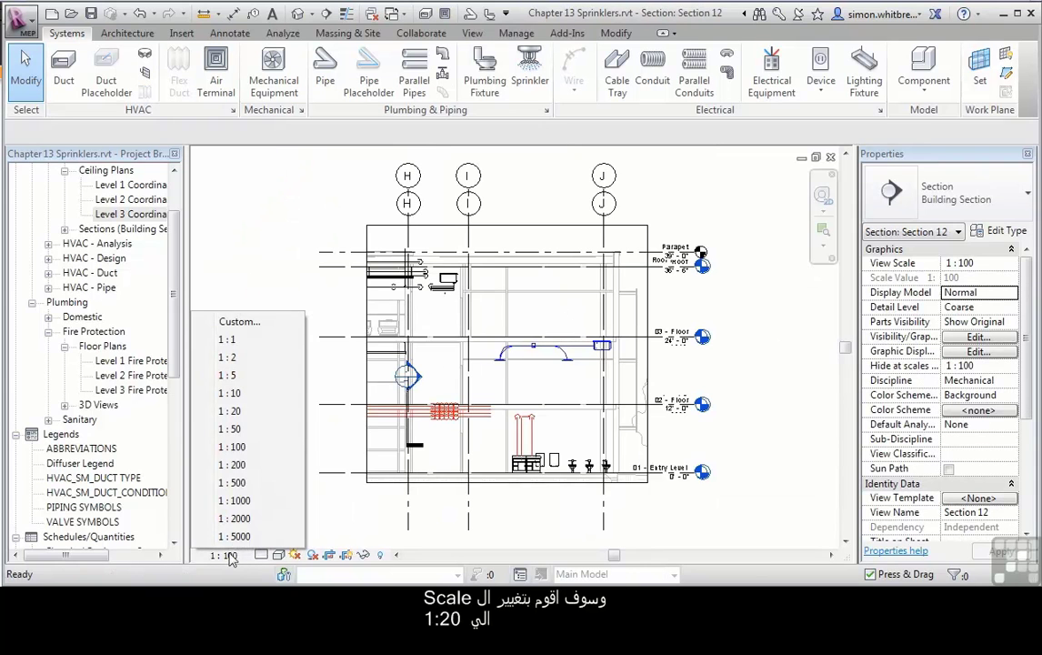
pyautogui.click(232, 412)
pyautogui.click(513, 517)
pyautogui.moveTo(513, 517); pyautogui.dragTo(513, 335)
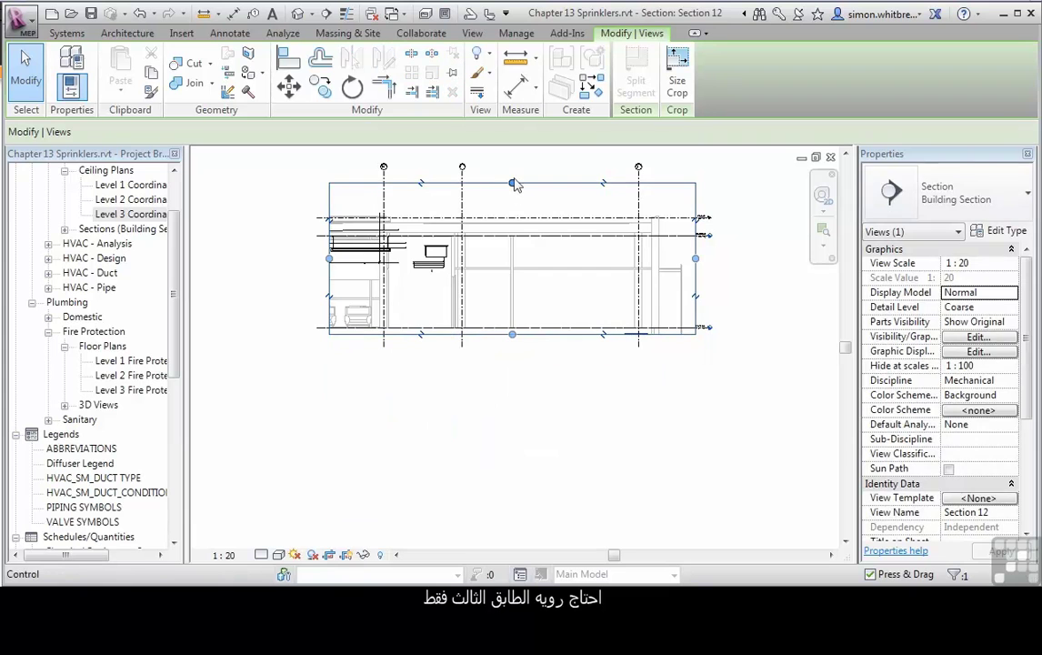
pyautogui.moveTo(512, 184); pyautogui.dragTo(514, 226)
pyautogui.click(496, 414)
# Zoom in and inspect the pendant sprinkler below the ceiling services.
pyautogui.scroll(3, 414, 283)
pyautogui.scroll(3, 414, 283)
pyautogui.click(509, 235)
pyautogui.scroll(4, 513, 250)
pyautogui.scroll(3, 515, 256)
pyautogui.scroll(-3, 527, 264)
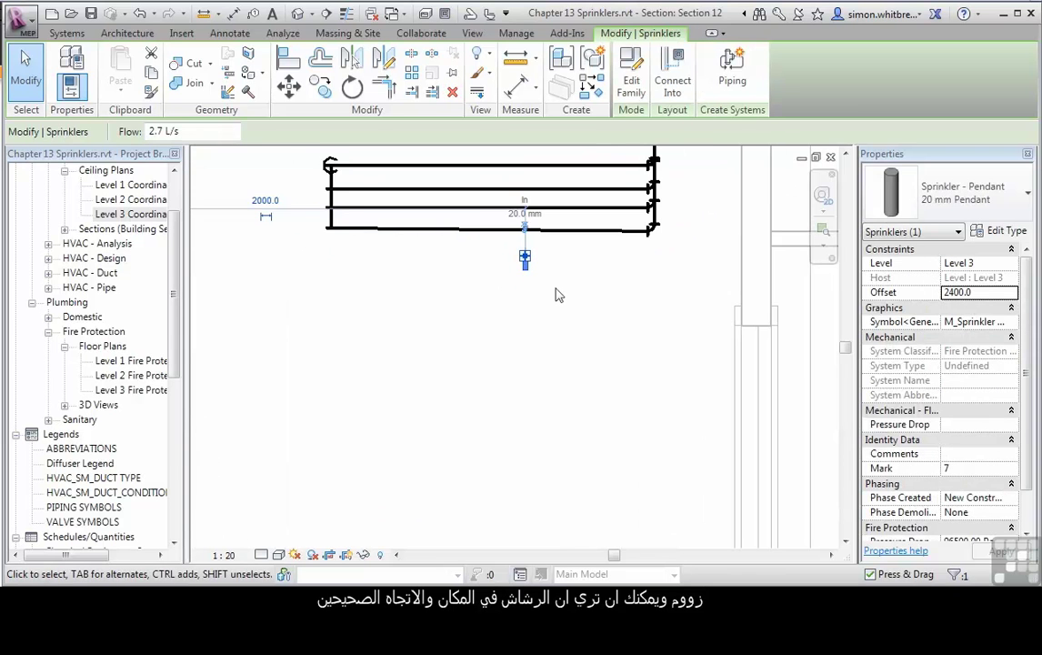
pyautogui.scroll(-4, 537, 282)
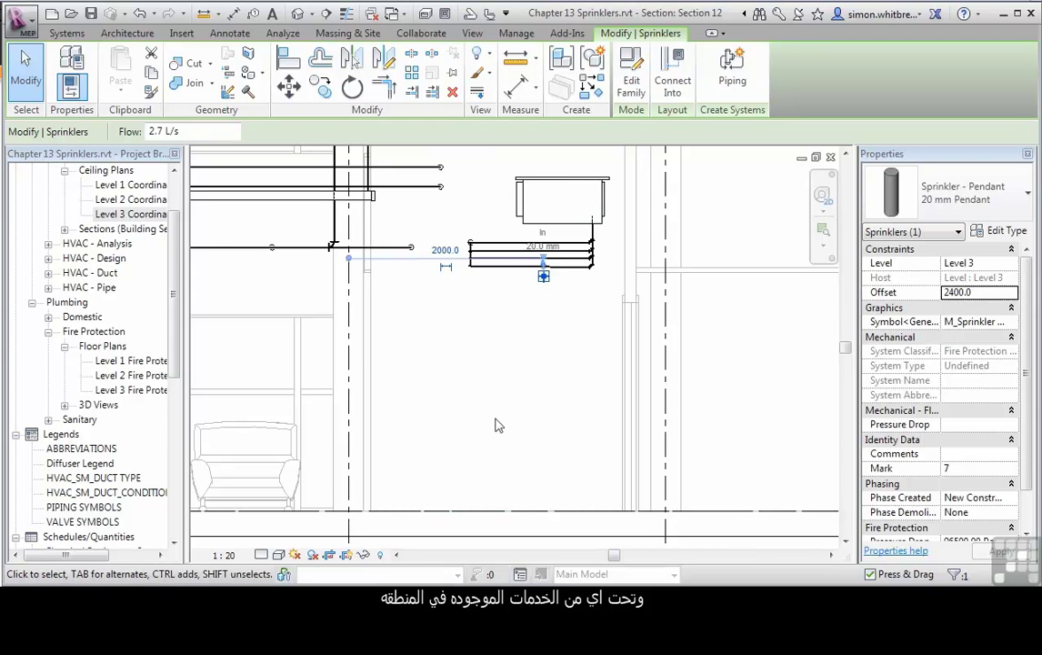
# Open Level 3 Coordination and array the sprinkler into a row of 8 at 4500 mm spacing.
pyautogui.click(111, 215)
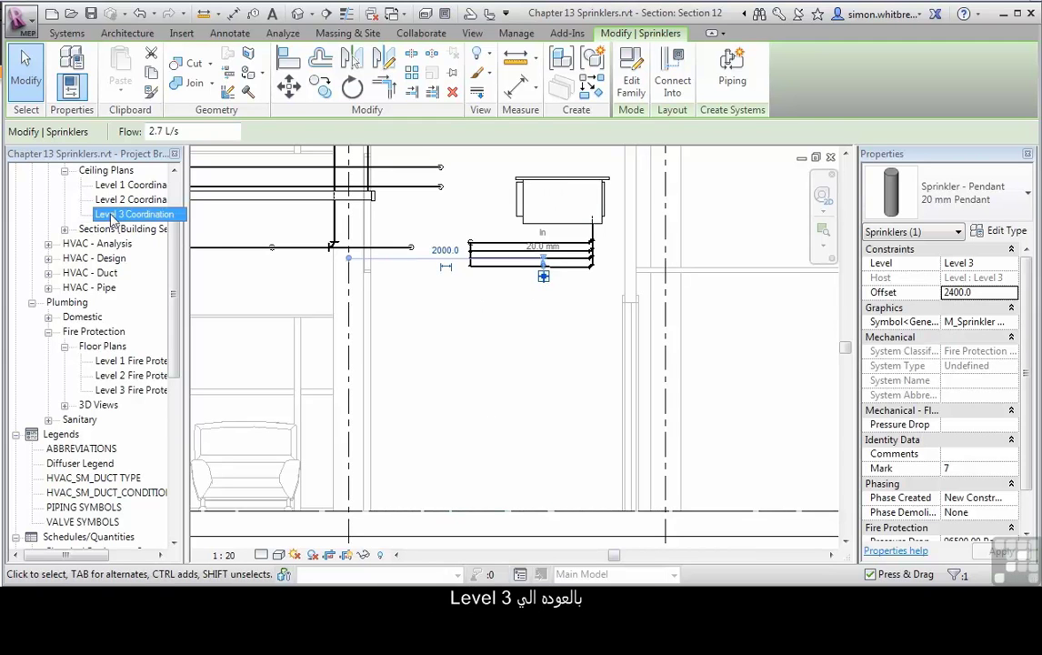
pyautogui.doubleClick(111, 215)
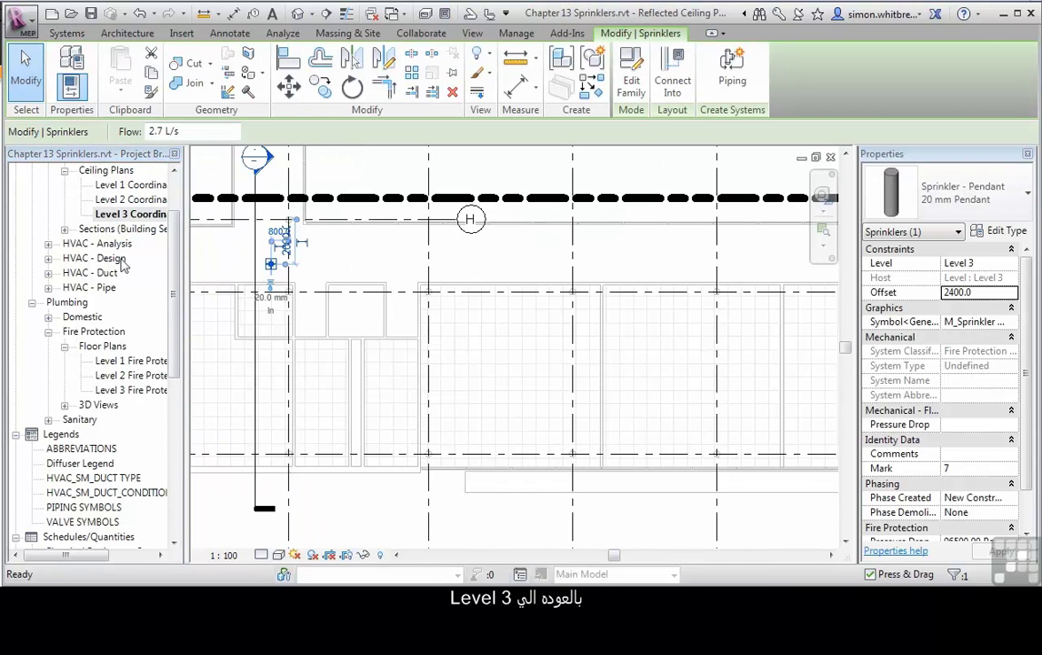
pyautogui.click(409, 73)
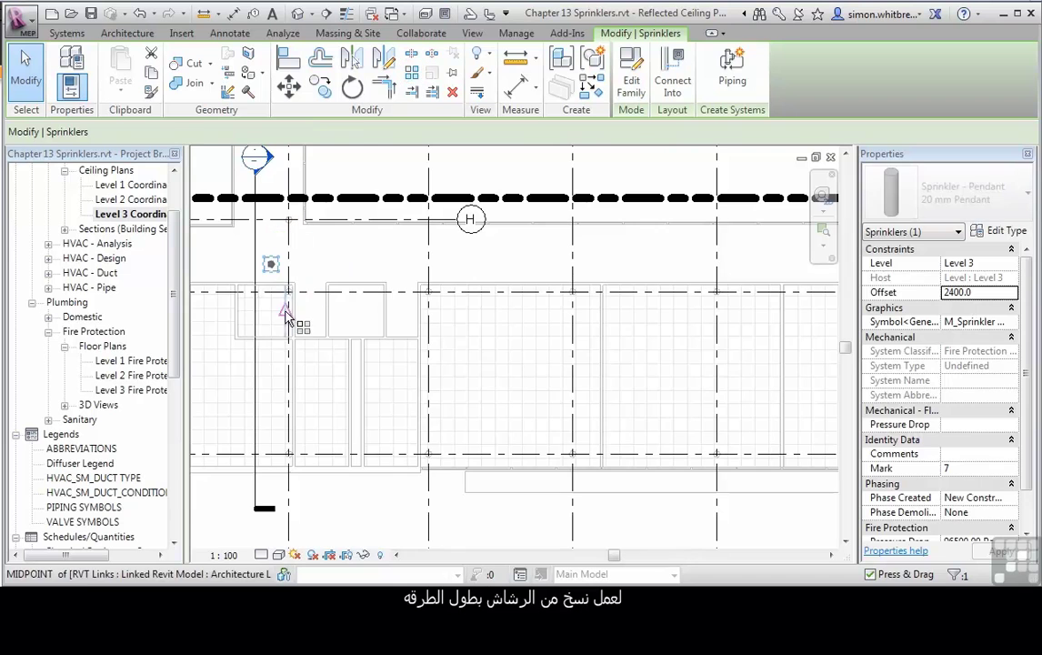
pyautogui.scroll(-5, 238, 281)
pyautogui.scroll(3, 236, 280)
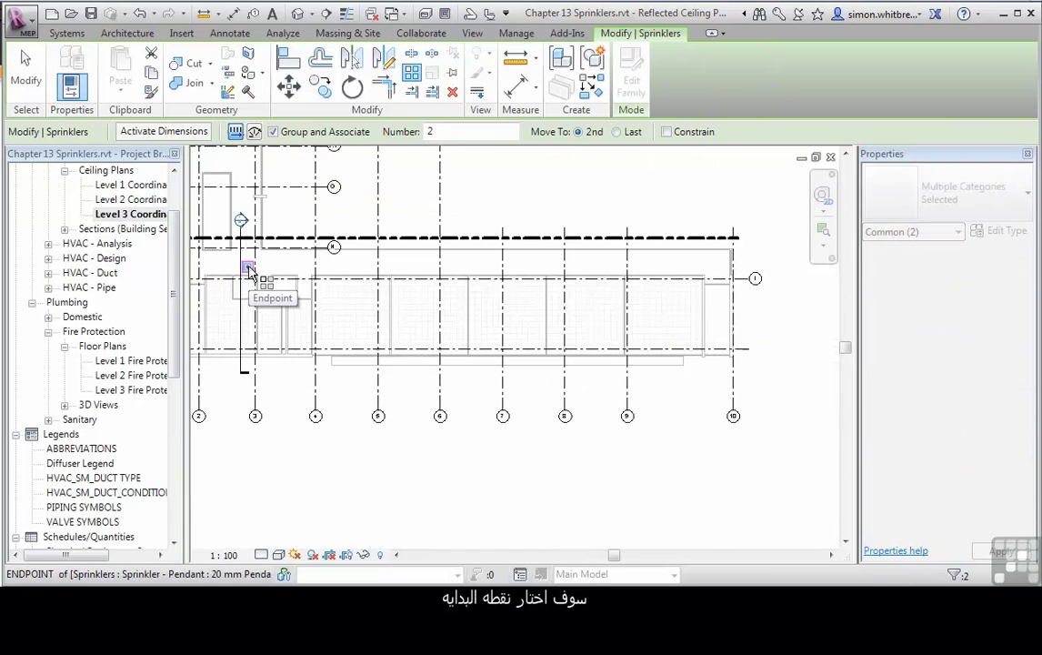
pyautogui.click(248, 271)
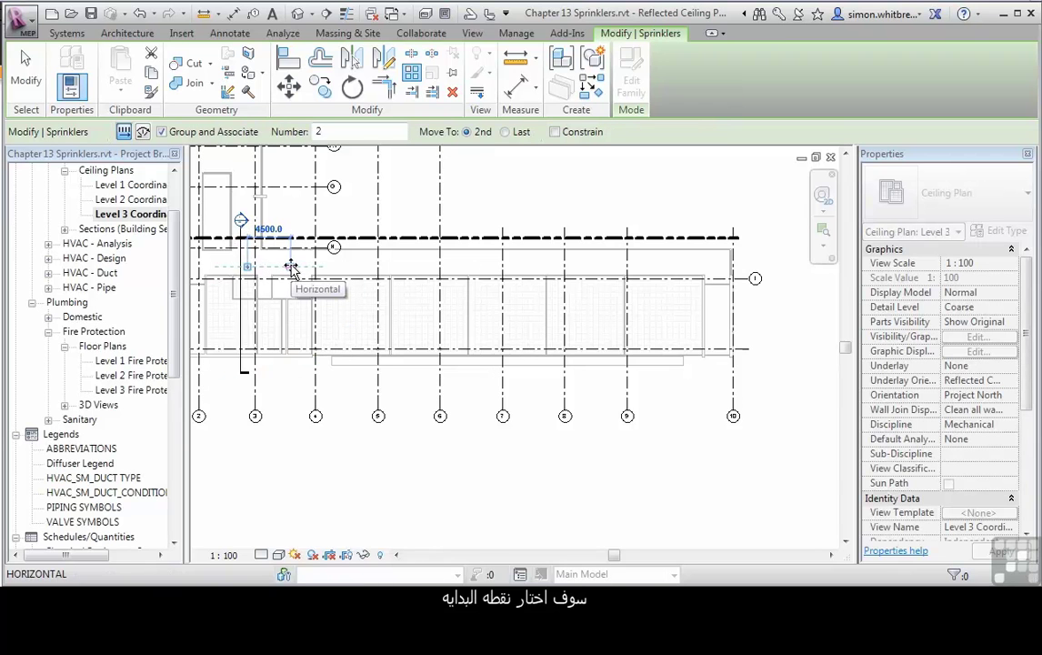
pyautogui.write('4500')
pyautogui.press('Return')
pyautogui.write('8')
pyautogui.press('Return')
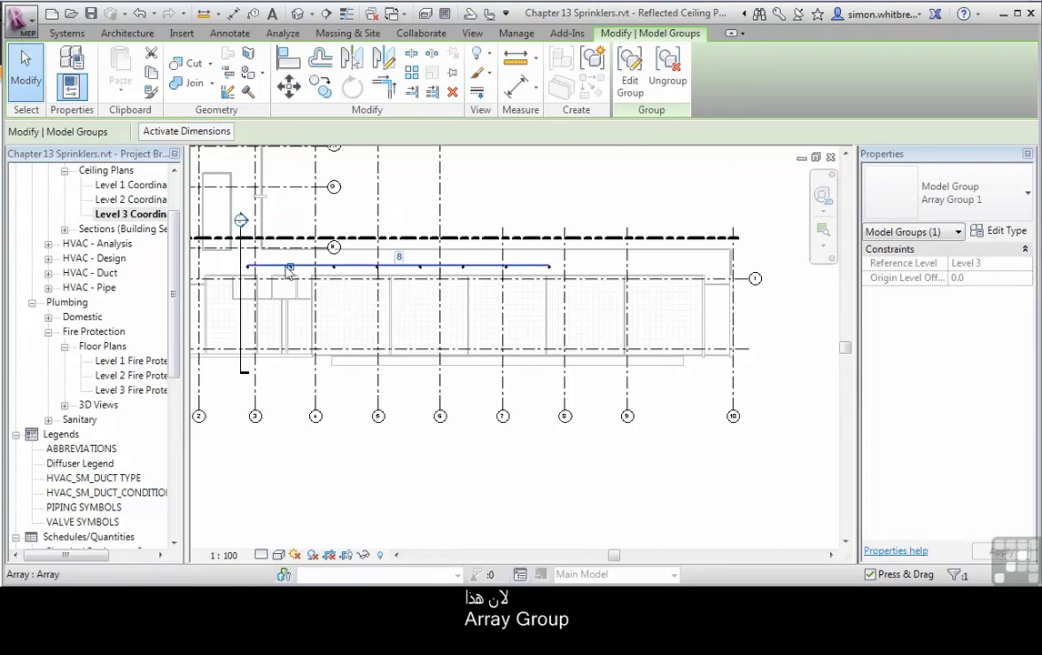
# Change the corridor array count to 12, then to 11.
pyautogui.click(400, 258)
pyautogui.write('12')
pyautogui.press('Return')
pyautogui.click(486, 258)
pyautogui.write('11')
pyautogui.press('Return')
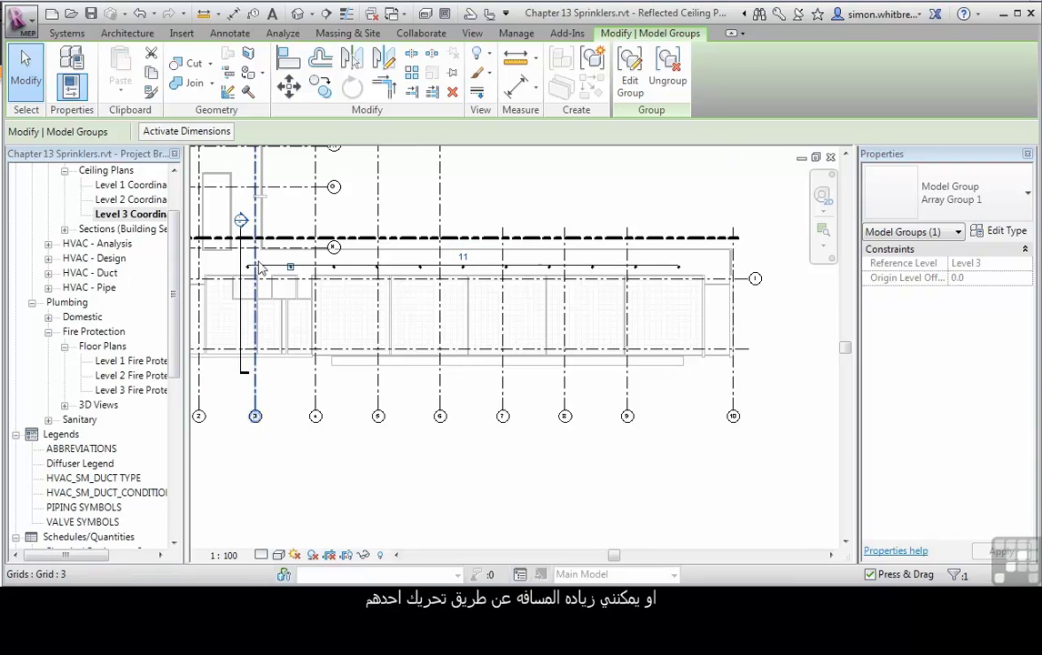
pyautogui.scroll(3, 258, 260)
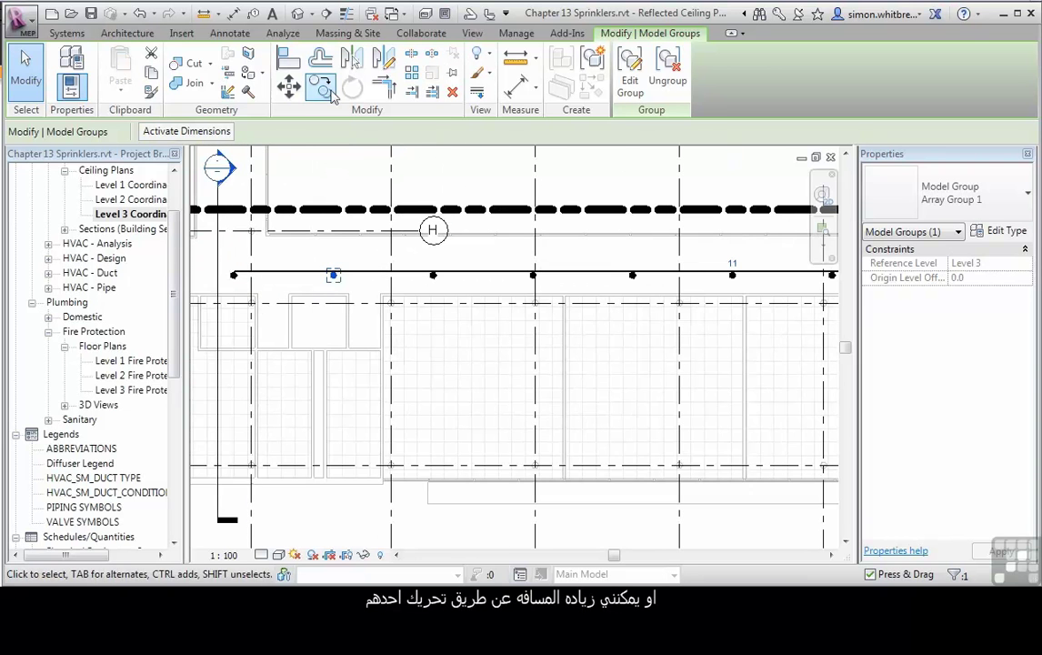
# Move one arrayed sprinkler 500 mm with MV to widen the array spacing.
pyautogui.press('m')
pyautogui.press('v')
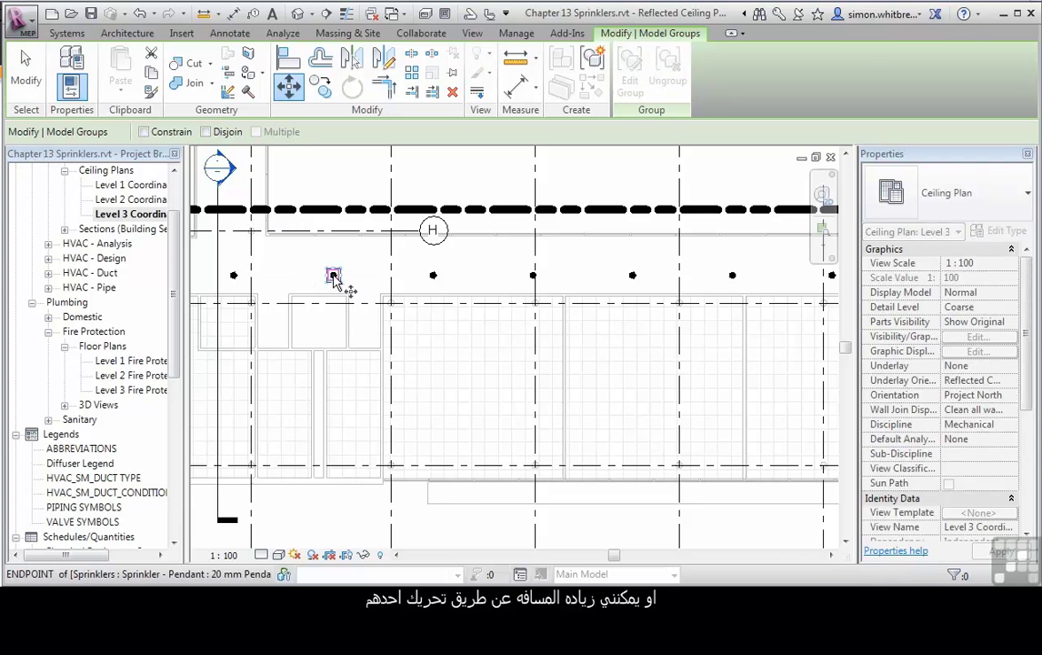
pyautogui.click(333, 275)
pyautogui.write('500')
pyautogui.press('Return')
pyautogui.scroll(-5, 355, 288)
pyautogui.click(313, 300)
pyautogui.scroll(5, 287, 282)
pyautogui.press('Escape')
pyautogui.scroll(-5, 324, 346)
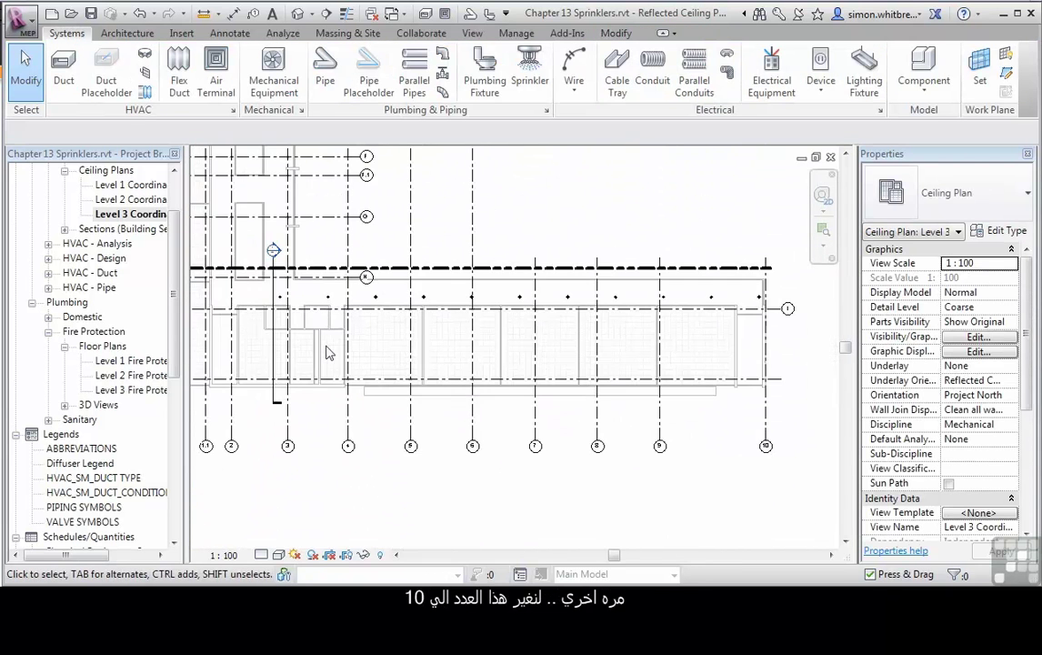
# Set the corridor sprinkler array count to 10.
pyautogui.click(329, 298)
pyautogui.click(492, 281)
pyautogui.write('10')
pyautogui.press('Return')
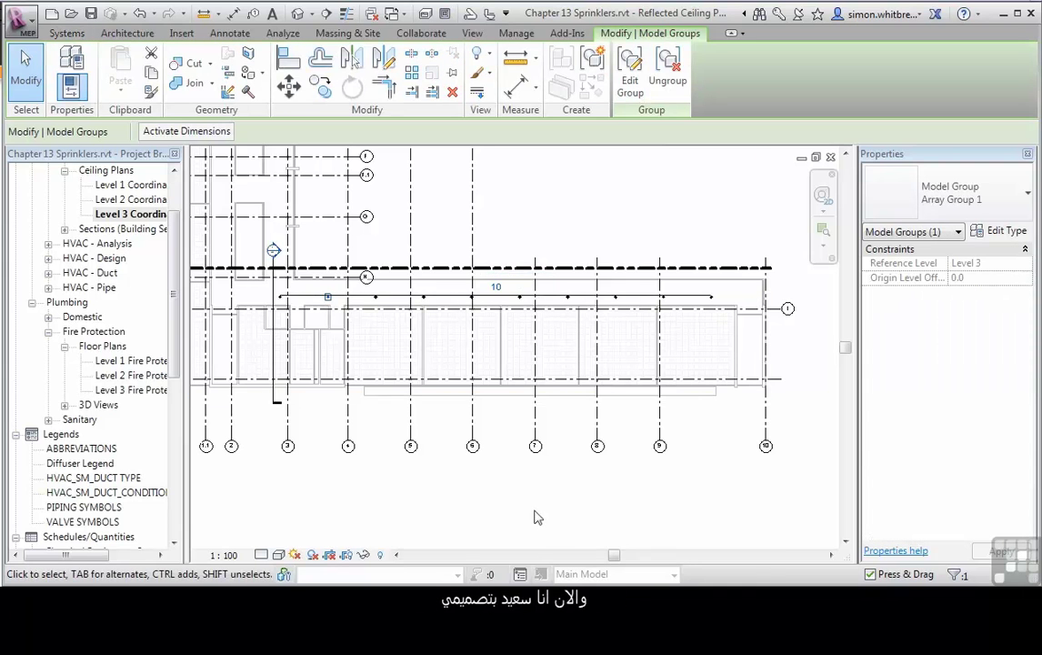
pyautogui.click(481, 501)
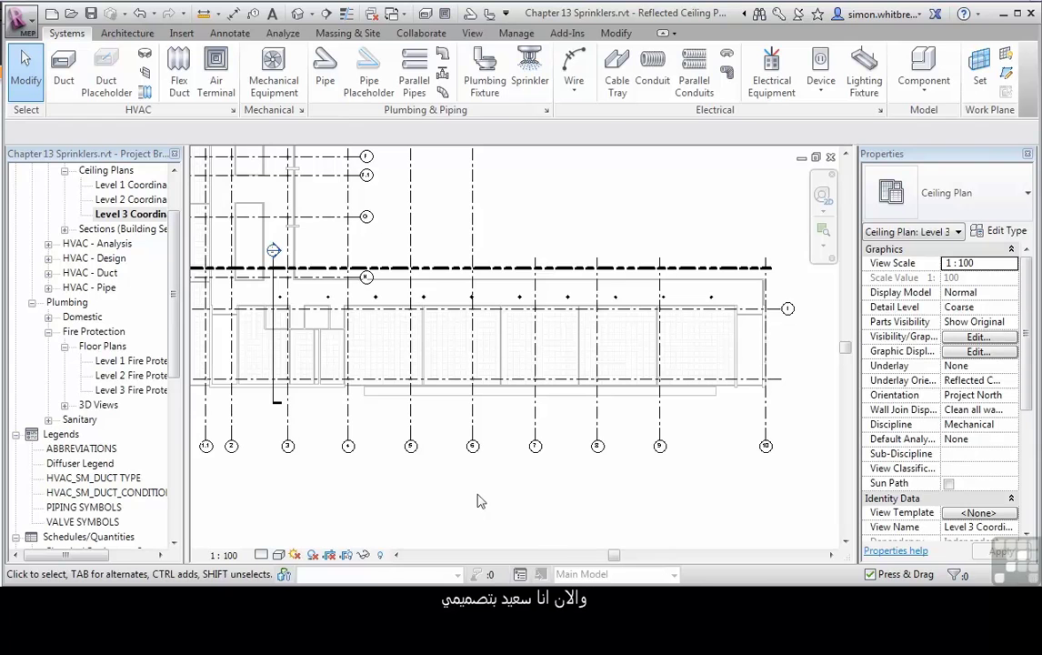
# Place a Sprinkler - Pendant - Hosted 20 mm Pendant on the room's ceiling face using Place on Face.
pyautogui.scroll(4, 367, 357)
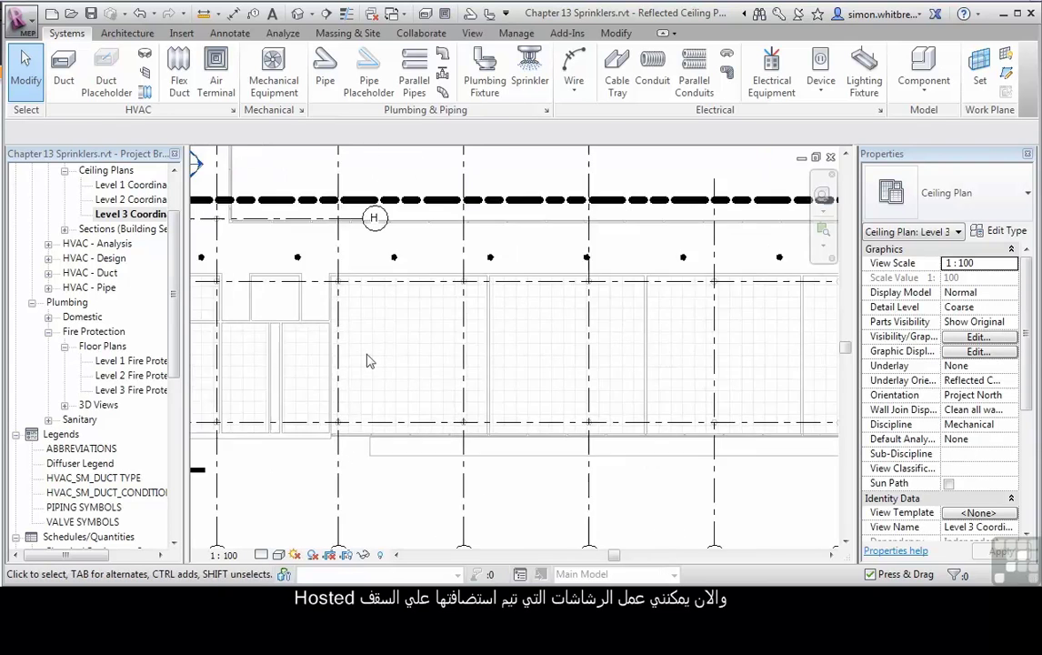
pyautogui.scroll(4, 366, 361)
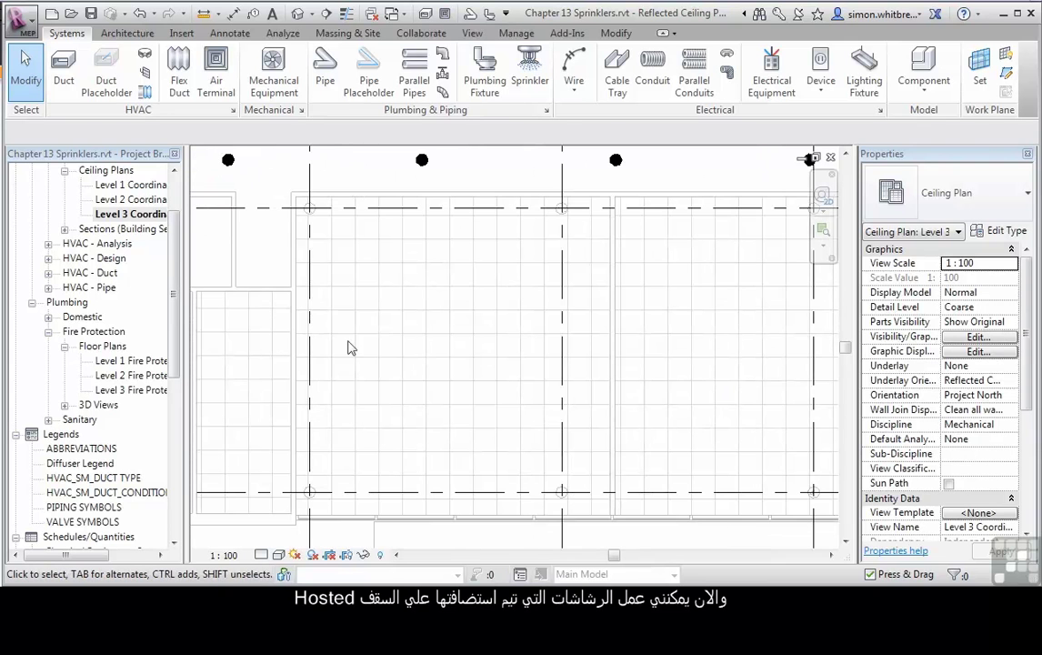
pyautogui.click(529, 84)
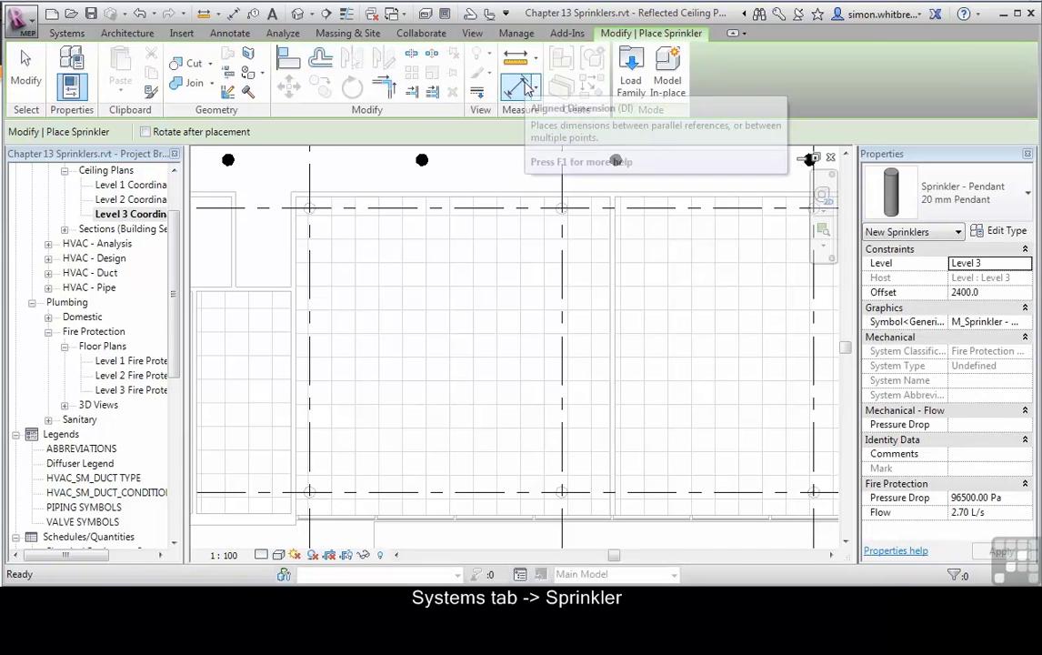
pyautogui.click(991, 193)
pyautogui.scroll(1, 1033, 315)
pyautogui.scroll(3, 1033, 315)
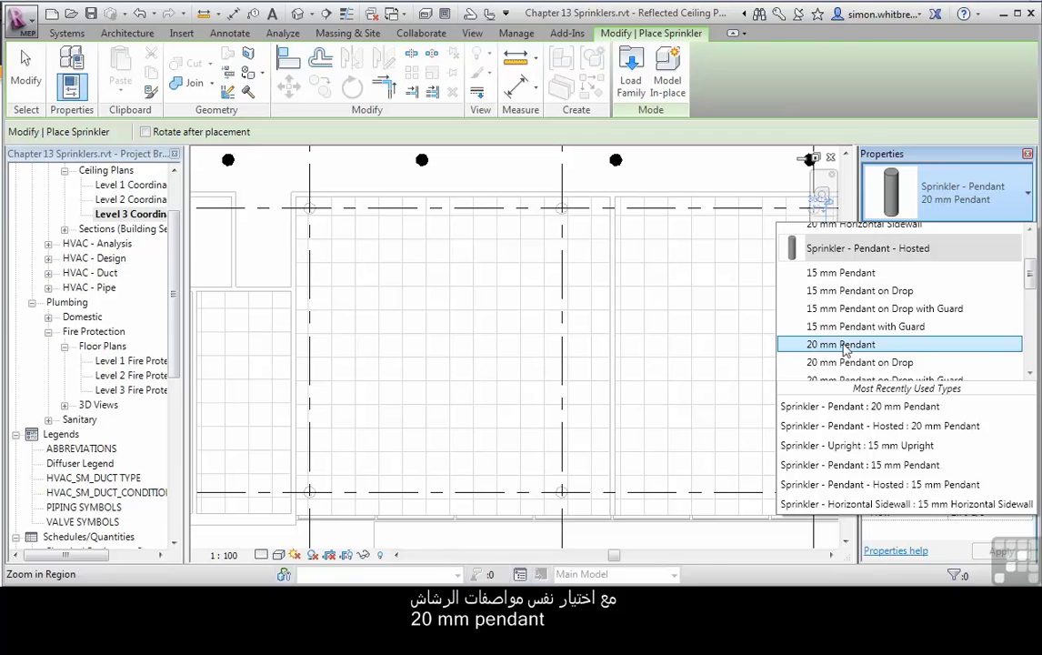
pyautogui.click(842, 347)
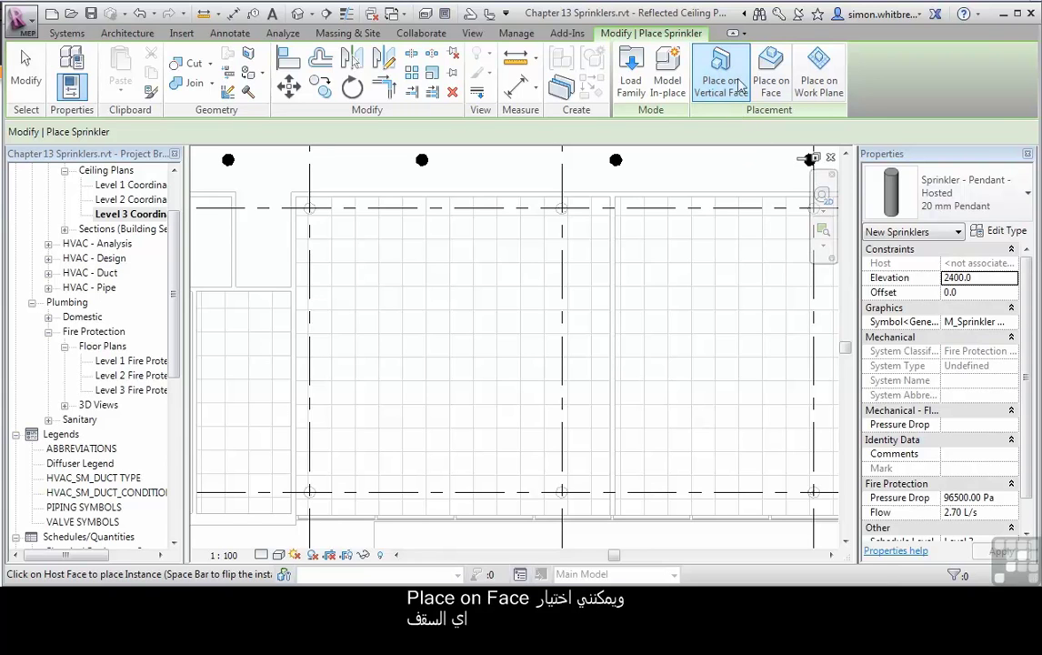
pyautogui.click(782, 96)
pyautogui.click(367, 252)
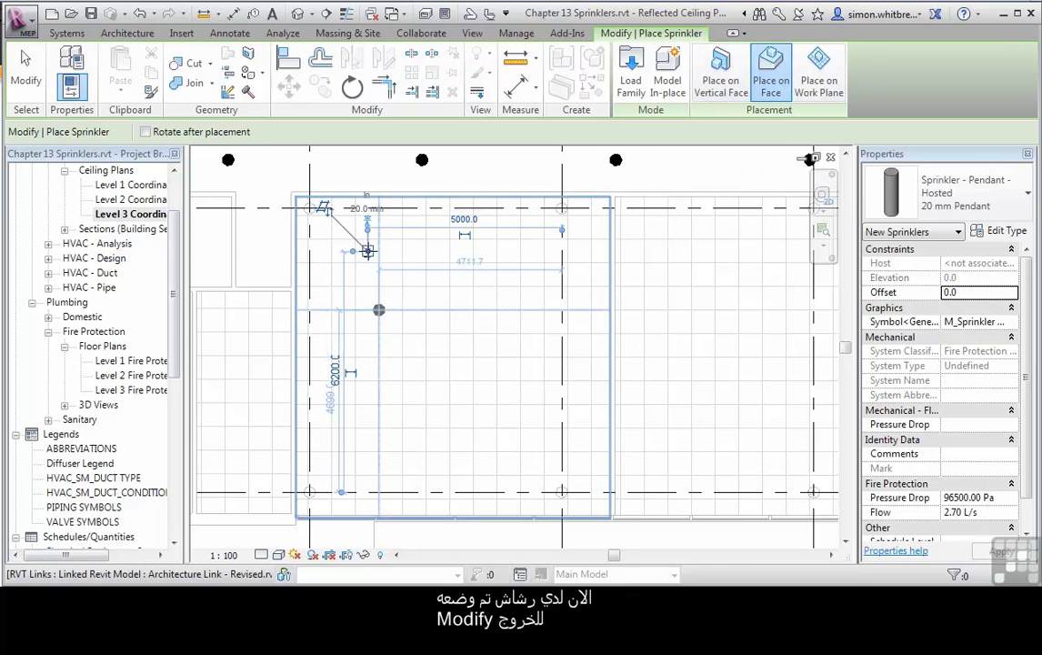
# Array the hosted ceiling sprinkler into a row of three to the right.
pyautogui.click(26, 80)
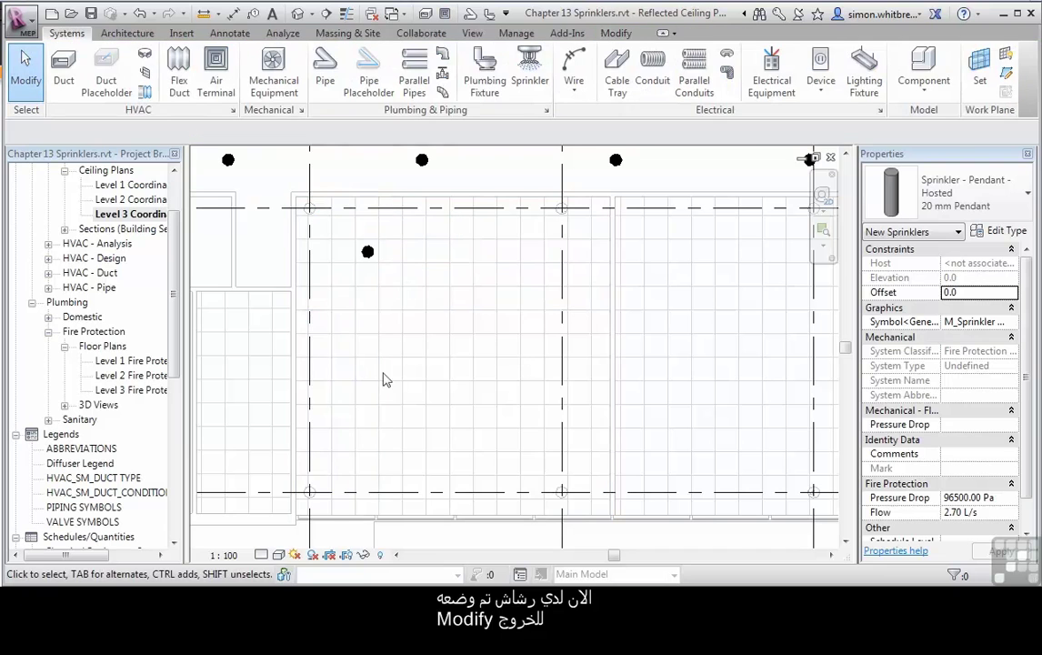
pyautogui.click(367, 251)
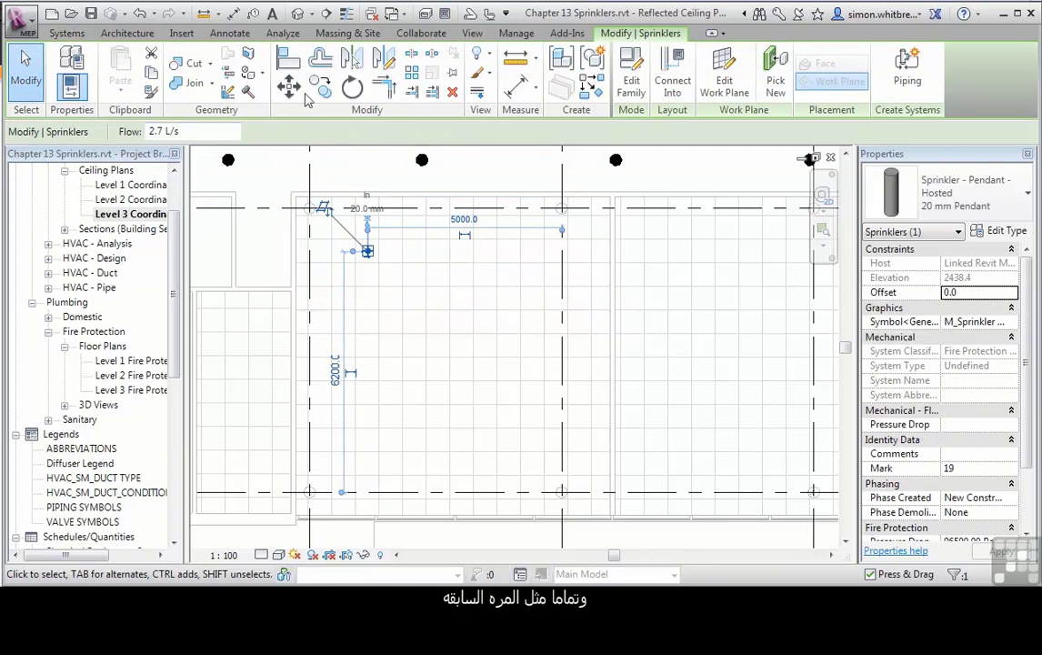
pyautogui.click(411, 73)
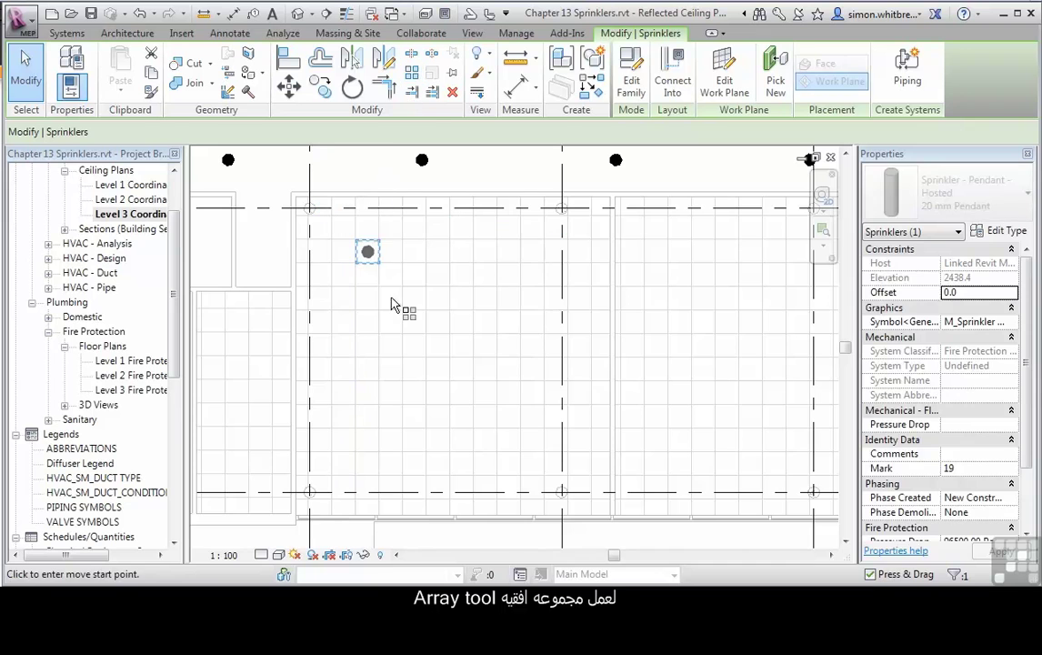
pyautogui.click(367, 251)
pyautogui.click(462, 251)
pyautogui.write('3')
pyautogui.press('Return')
pyautogui.click(262, 231)
# Ungroup the row and array it downward into three rows, forming a 3×3 grid.
pyautogui.click(609, 290)
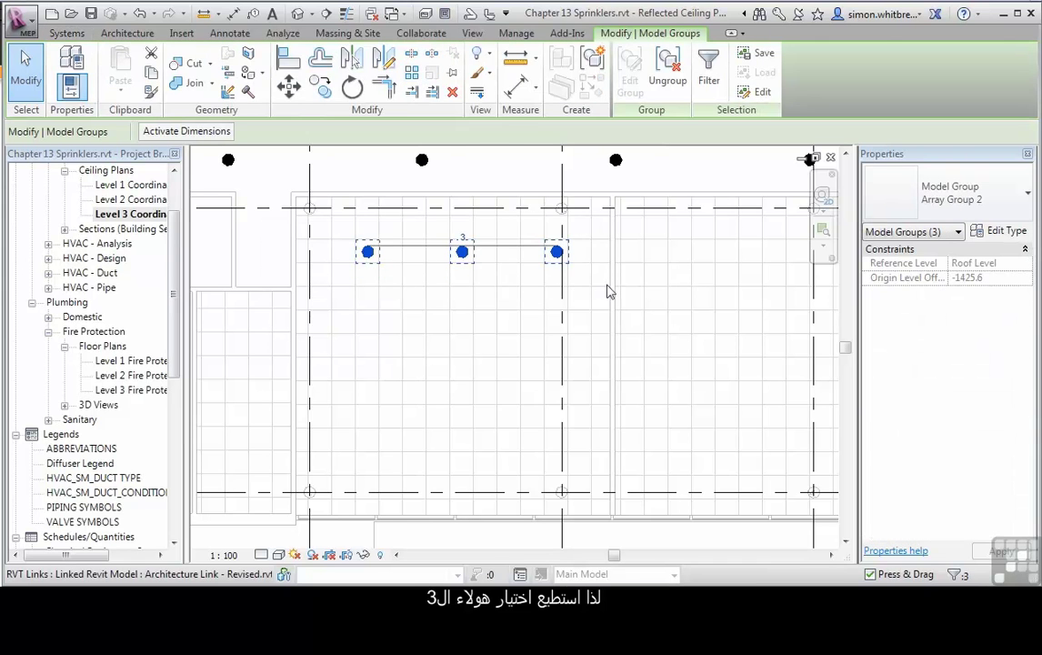
pyautogui.click(661, 77)
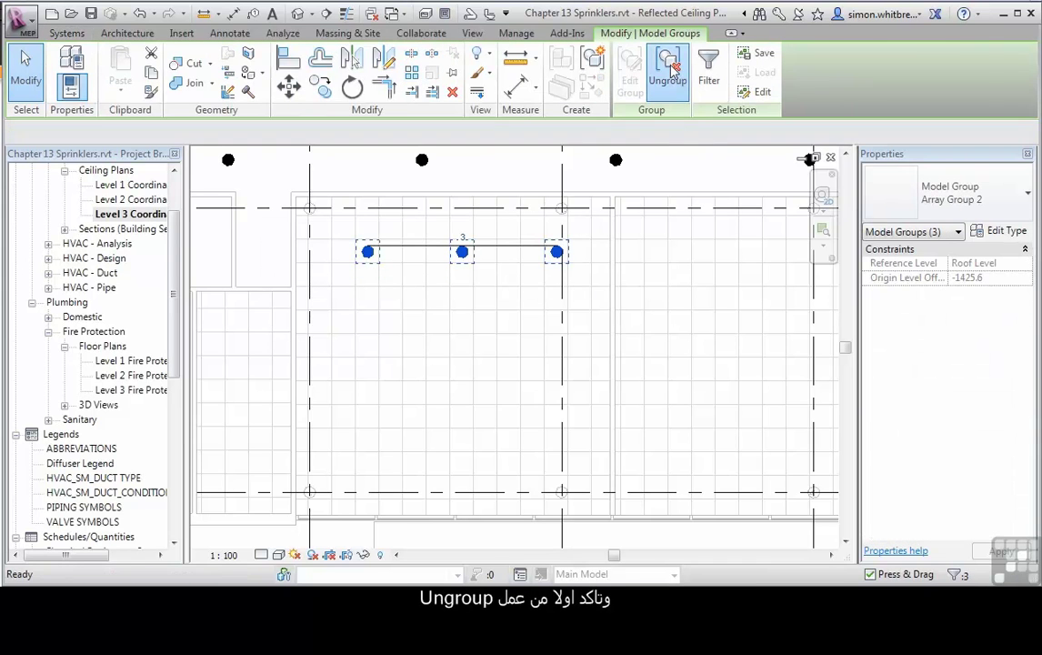
pyautogui.click(411, 72)
pyautogui.click(402, 263)
pyautogui.click(403, 358)
pyautogui.write('3')
pyautogui.press('Return')
pyautogui.press('Escape')
pyautogui.scroll(-4, 422, 463)
# Ctrl-drag a copy of the section line across the grid and open Section 12 to view the sprinklers.
pyautogui.click(337, 368)
pyautogui.keyDown('ctrl'); pyautogui.moveTo(337, 369); pyautogui.dragTo(480, 391); pyautogui.keyUp('ctrl')
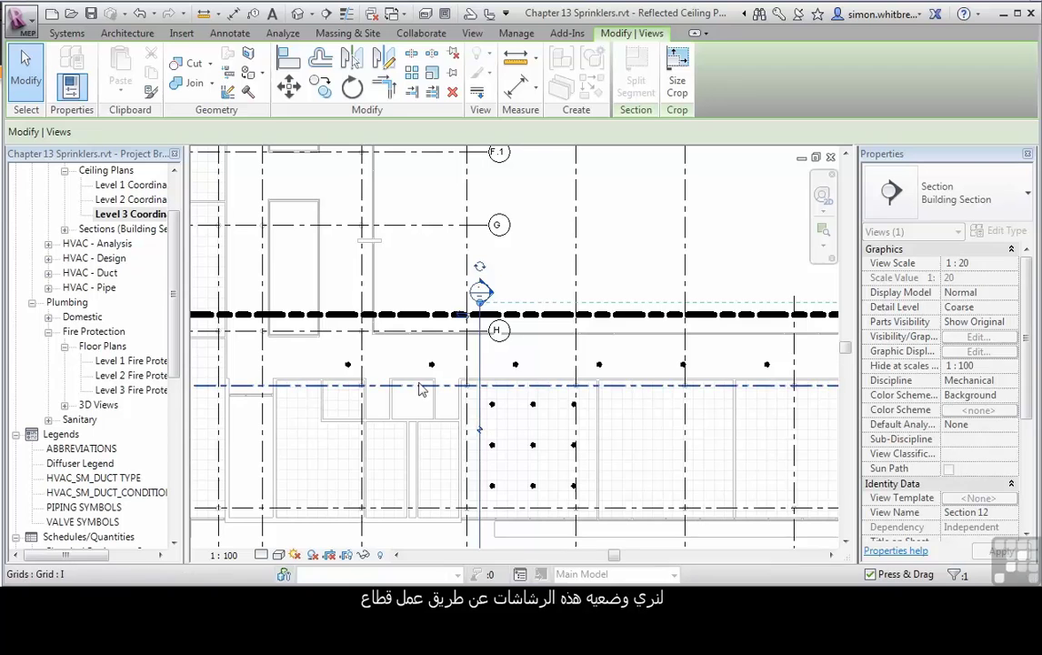
pyautogui.press('Escape')
pyautogui.doubleClick(479, 291)
pyautogui.moveTo(726, 360); pyautogui.dragTo(337, 349, button='middle')
pyautogui.scroll(2, 329, 346)
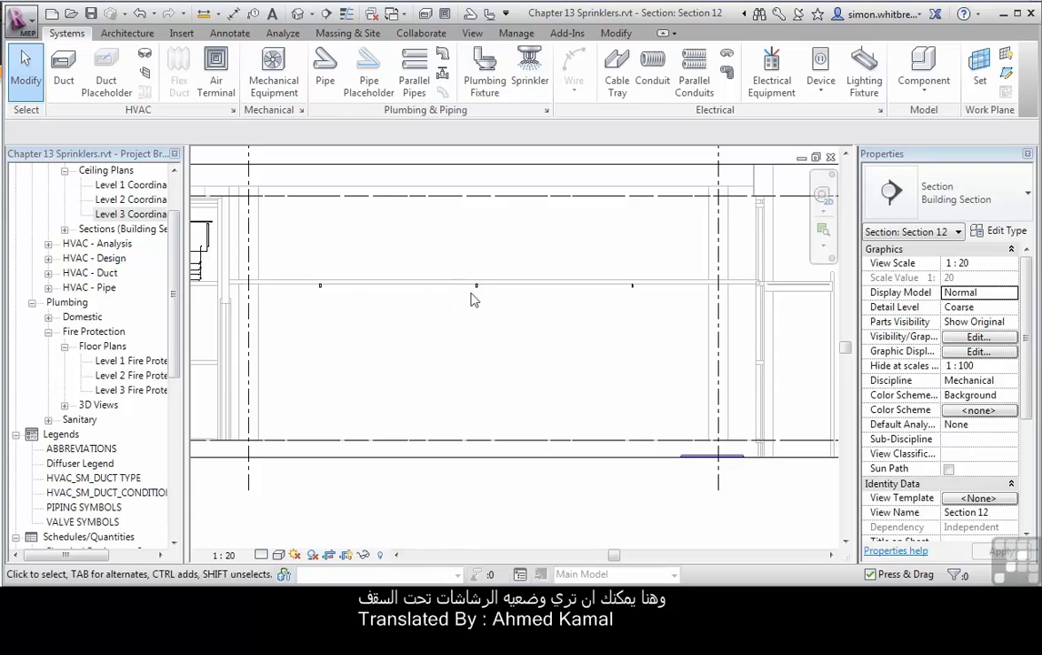